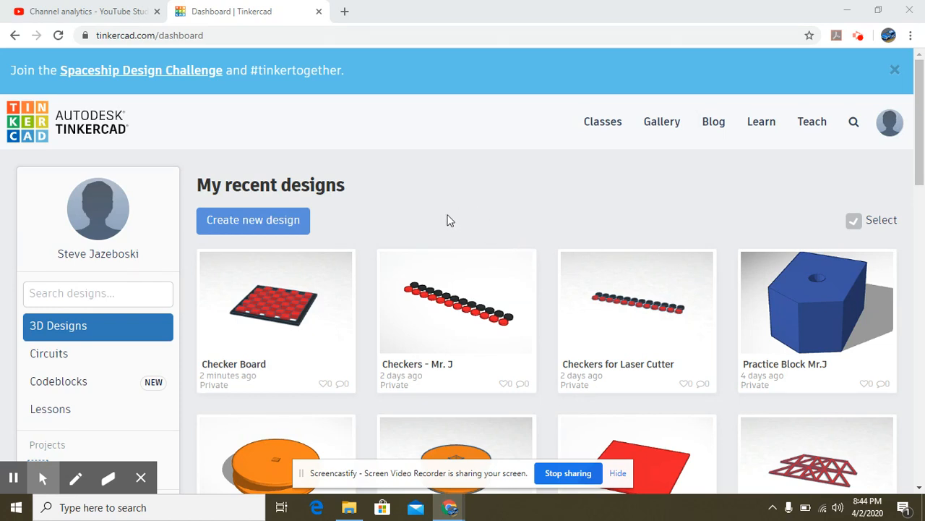
# - Create a new blank 3D design from the Tinkercad dashboard
pyautogui.click(264, 216)
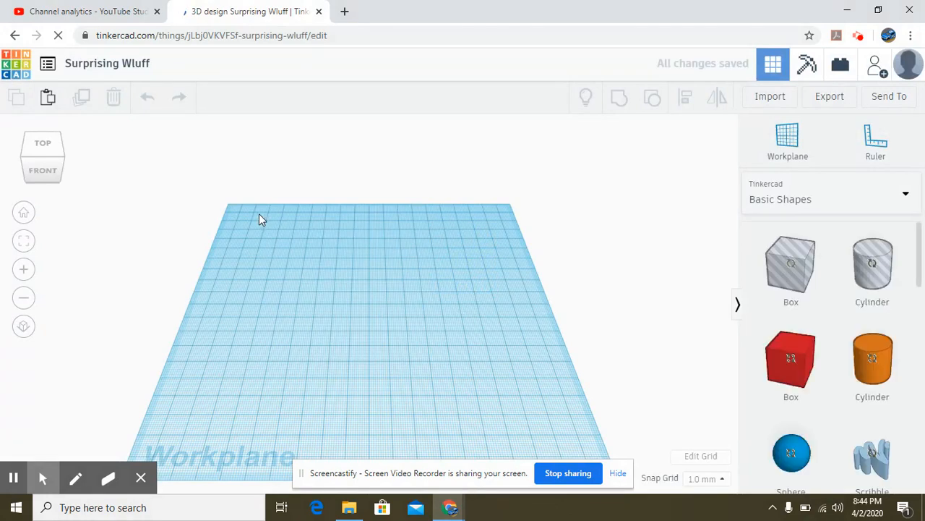
# - Replace the default design title with 'Checkerboard' followed by the author's name
pyautogui.click(149, 64)
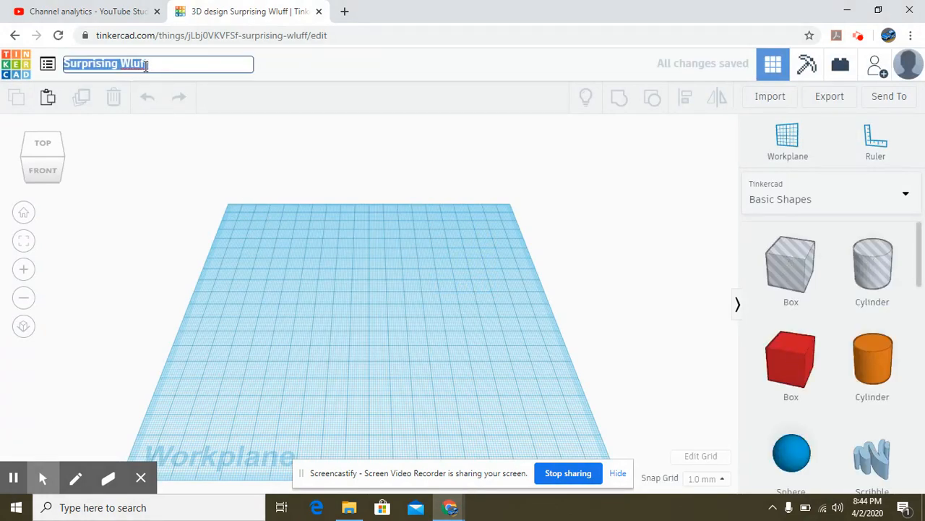
pyautogui.press('BackSpace')
pyautogui.write('Q')
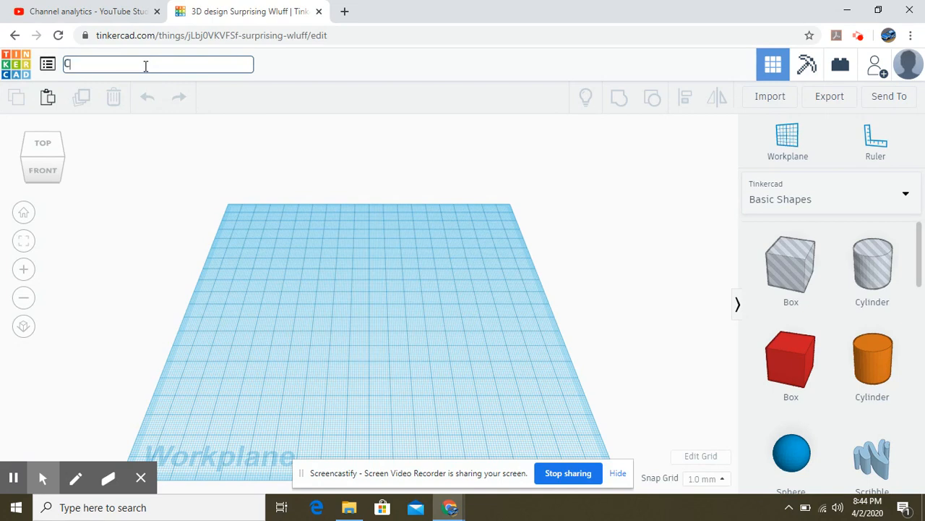
pyautogui.write('heckerboard -Mr.J')
pyautogui.click(407, 56)
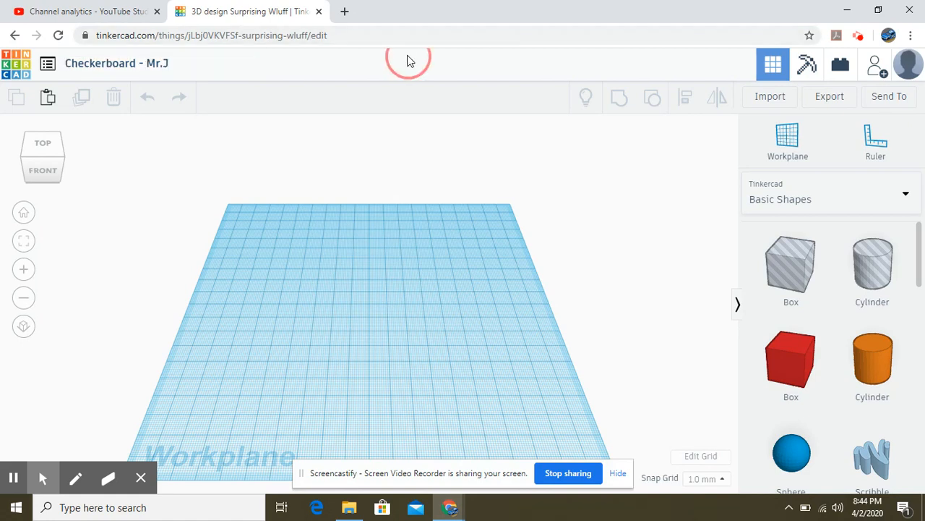
# - Set the workplane grid to inches with a width and length of 10
pyautogui.click(697, 455)
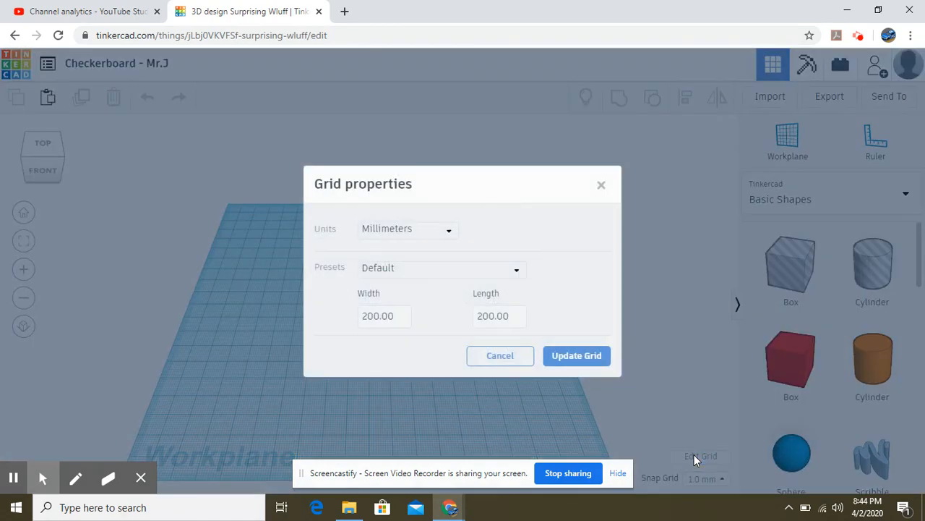
pyautogui.click(450, 233)
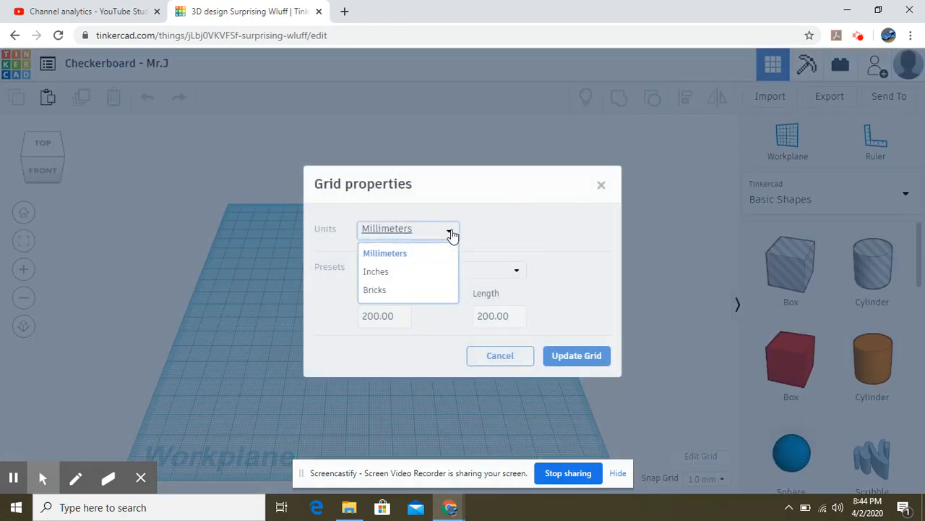
pyautogui.click(426, 272)
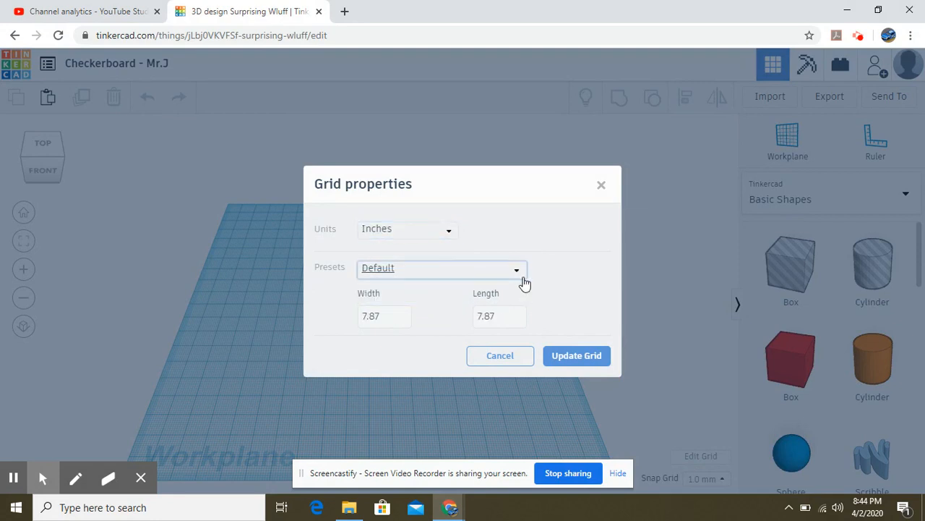
pyautogui.click(387, 316)
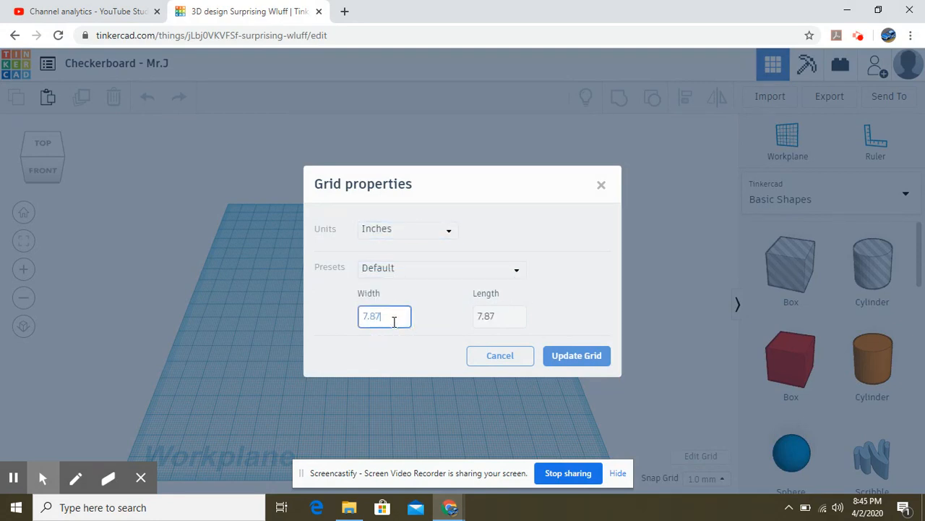
pyautogui.press('BackSpace')
pyautogui.press('BackSpace')
pyautogui.press('BackSpace')
pyautogui.press('BackSpace')
pyautogui.write('10')
pyautogui.click(503, 318)
pyautogui.press('BackSpace')
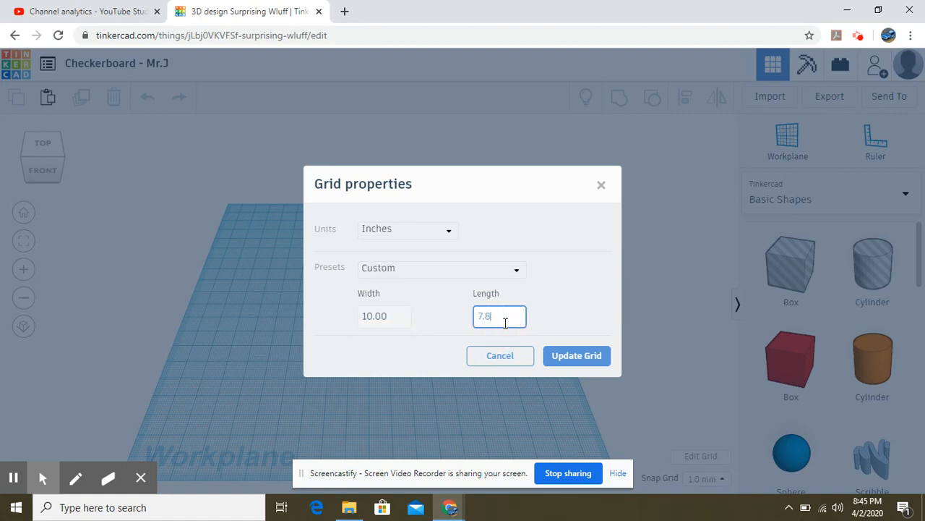
pyautogui.press('BackSpace')
pyautogui.press('BackSpace')
pyautogui.press('BackSpace')
pyautogui.write('10')
pyautogui.click(570, 360)
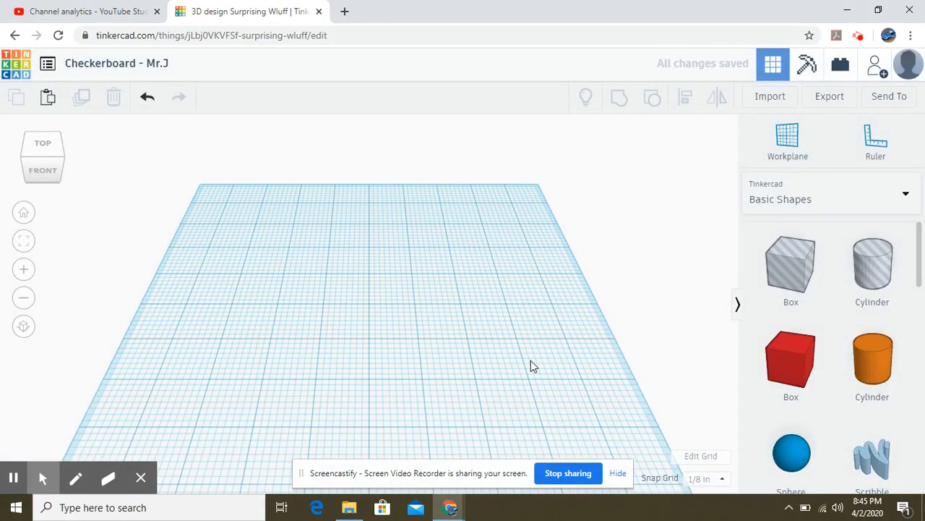
# - Place a ruler at the workplane's lower-left corner and pick the red Box shape
pyautogui.scroll(-2, 527, 366)
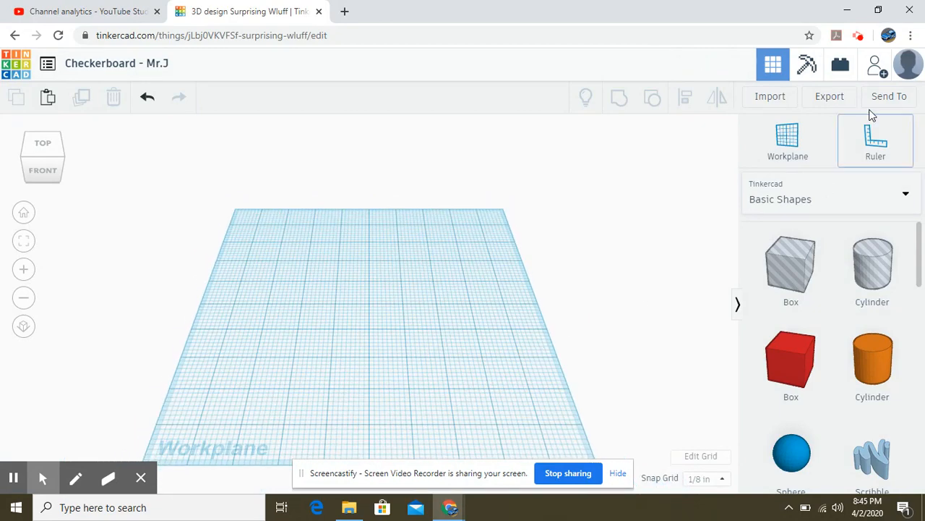
pyautogui.click(864, 153)
pyautogui.click(319, 381)
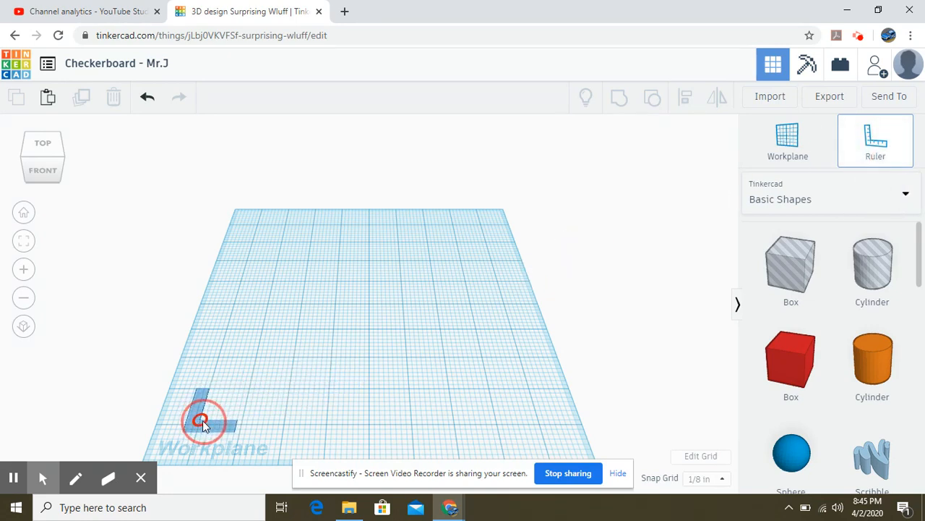
pyautogui.click(199, 423)
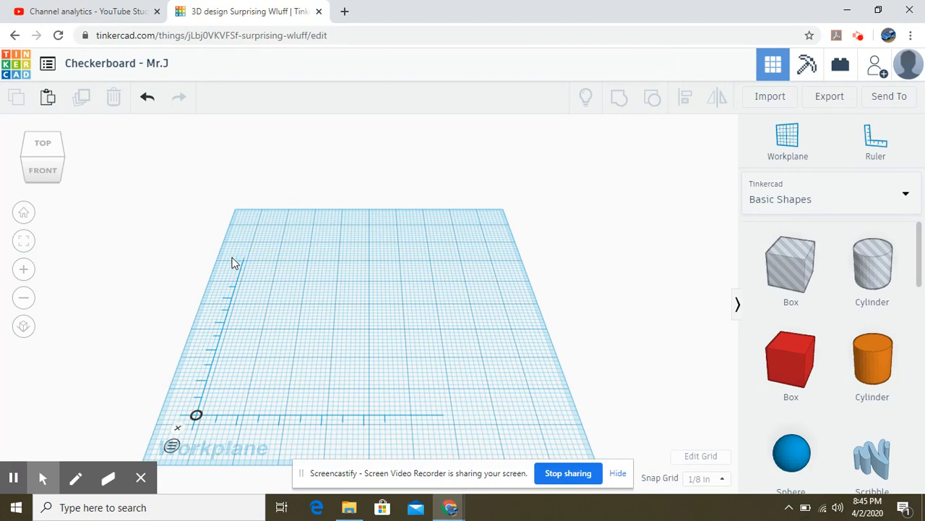
pyautogui.click(782, 372)
# - Drop a red box on the workplane and size it 0.5 × 0.5 in, 0.25 in tall
pyautogui.moveTo(780, 369); pyautogui.dragTo(367, 319)
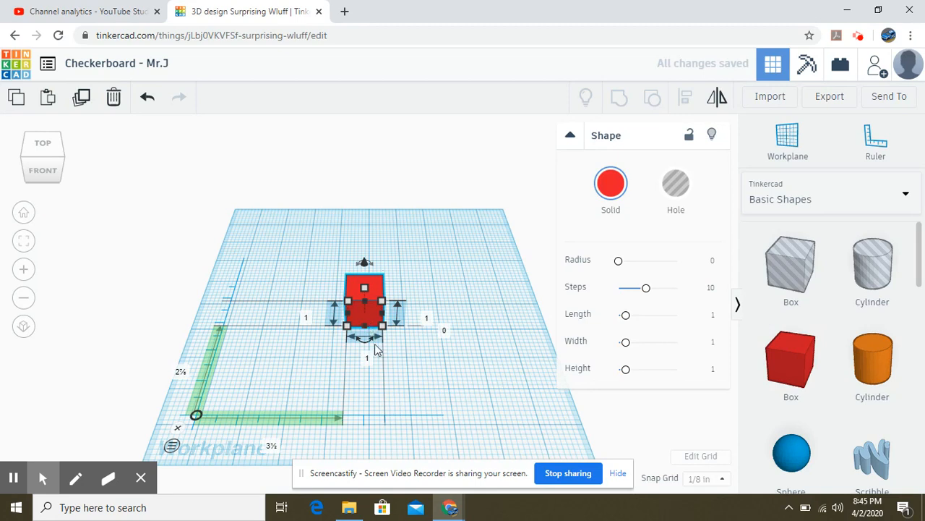
pyautogui.click(369, 359)
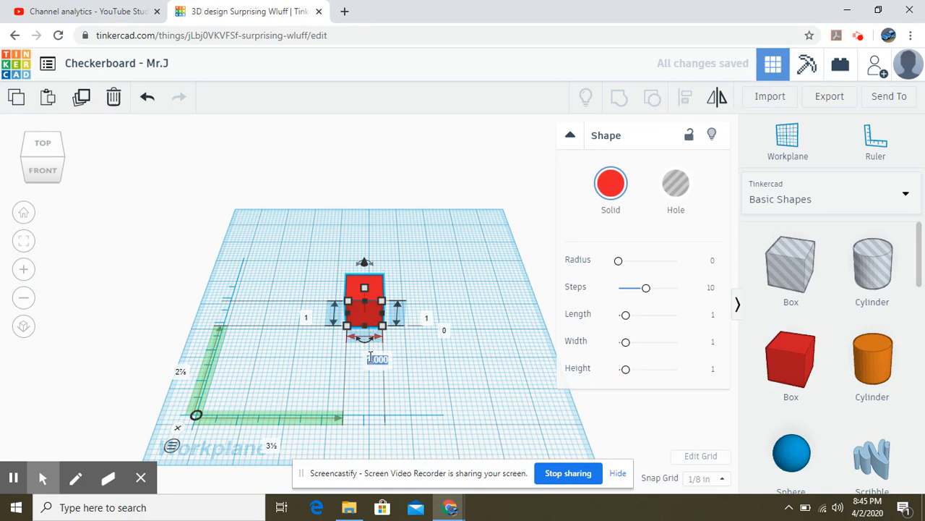
pyautogui.press('BackSpace')
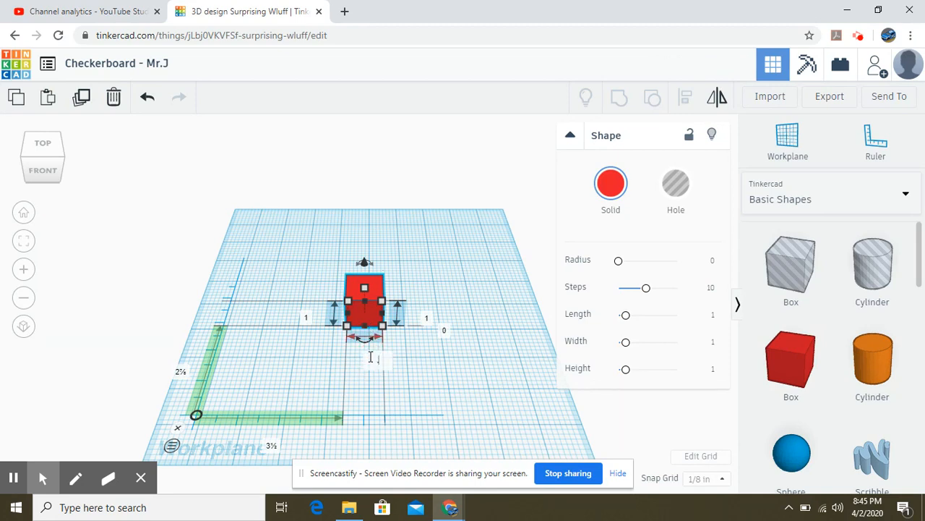
pyautogui.write('.5')
pyautogui.click(305, 317)
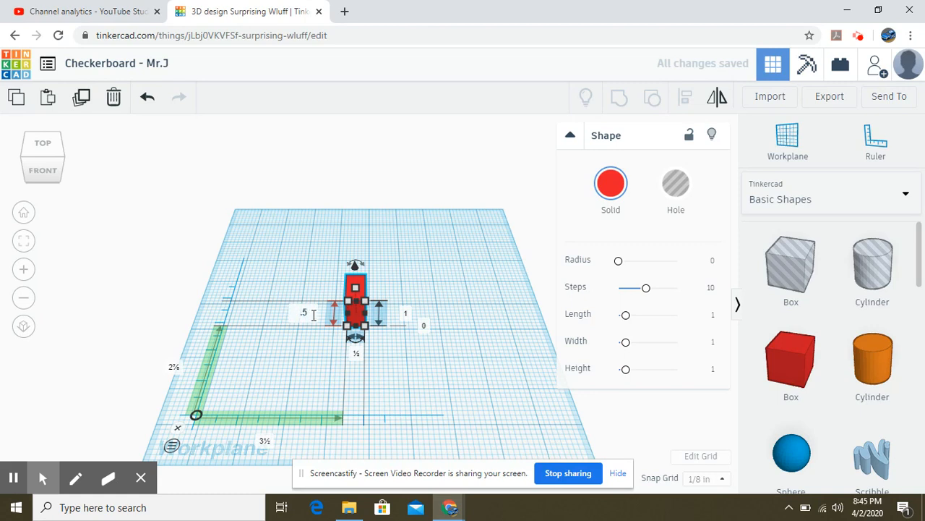
pyautogui.press('Return')
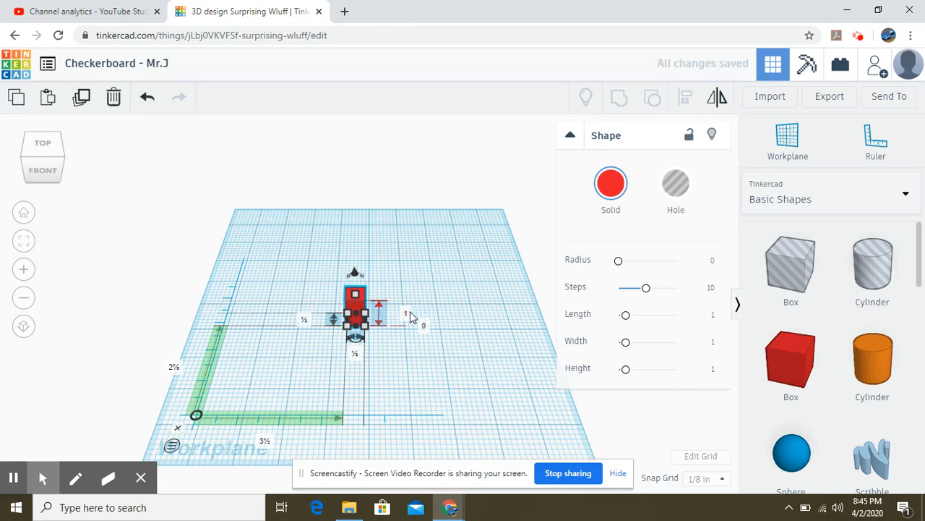
pyautogui.click(408, 316)
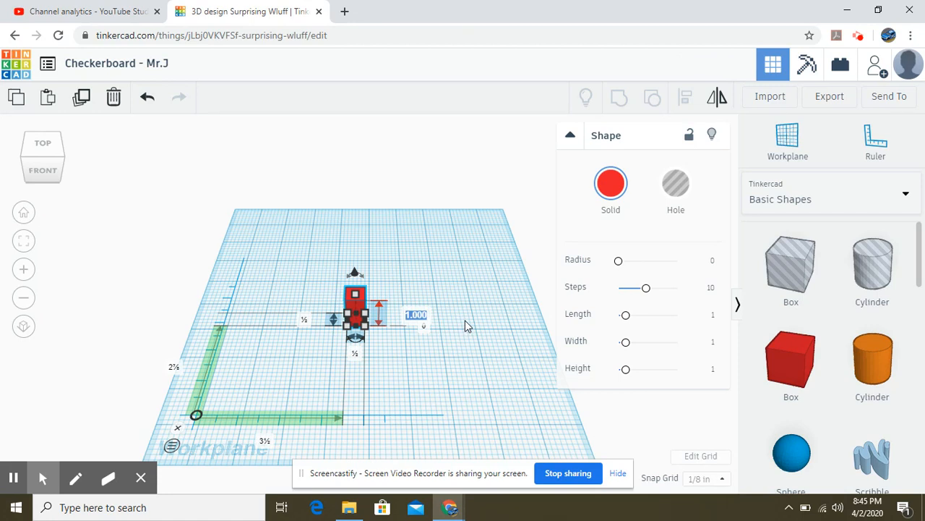
pyautogui.write('.25')
pyautogui.press('Return')
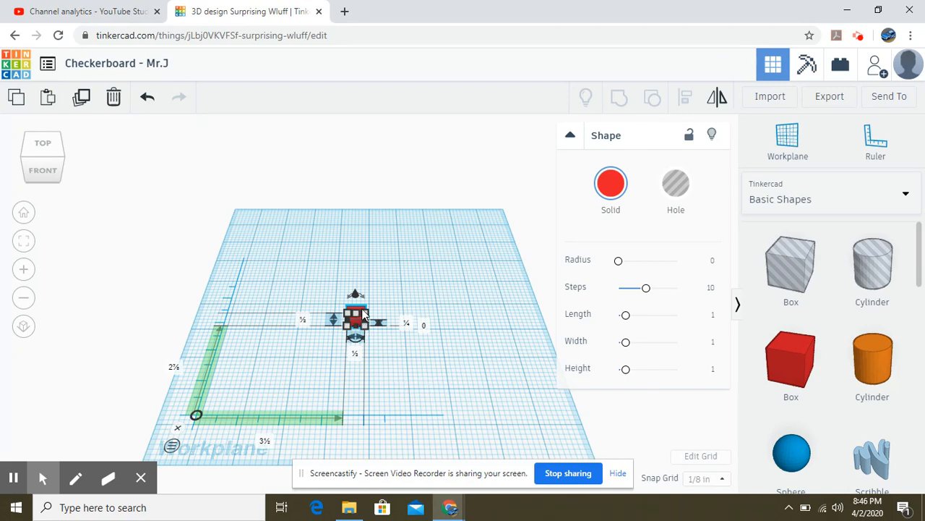
# - Move the box to the ruler origin by setting X and Y to 0, then deselect it
pyautogui.click(267, 441)
pyautogui.write('0')
pyautogui.press('Return')
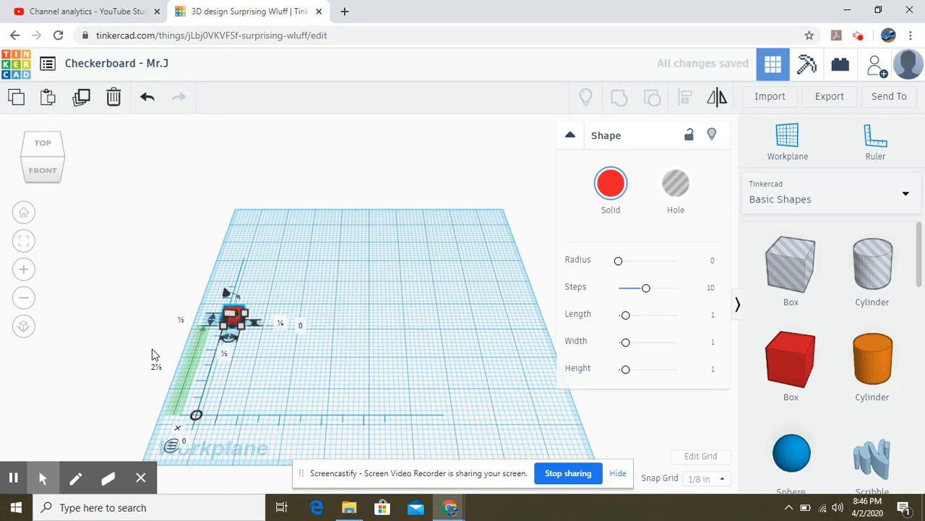
pyautogui.click(155, 367)
pyautogui.press('BackSpace')
pyautogui.write('0')
pyautogui.press('Return')
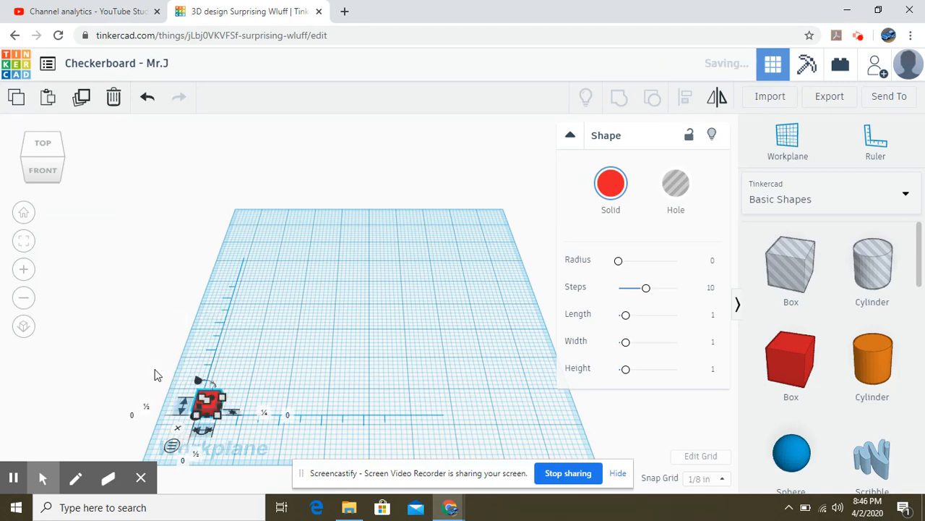
pyautogui.click(239, 440)
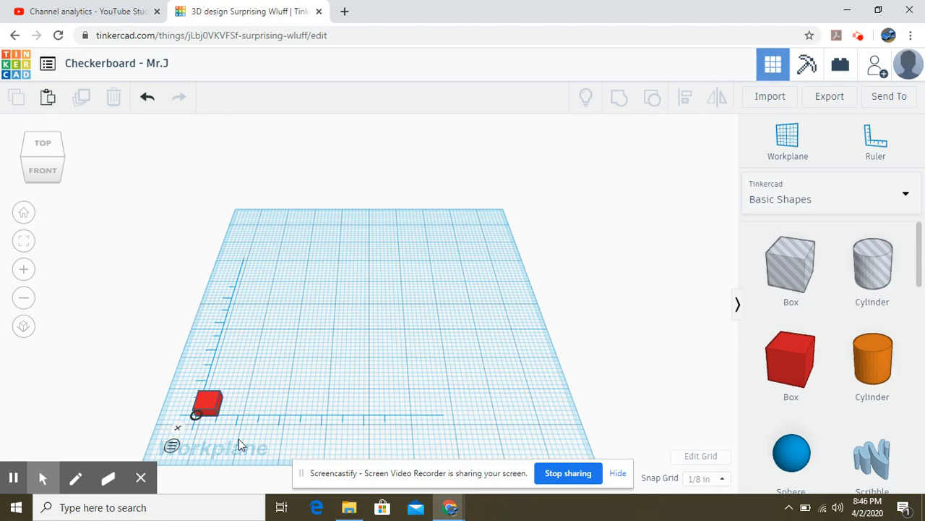
pyautogui.click(209, 409)
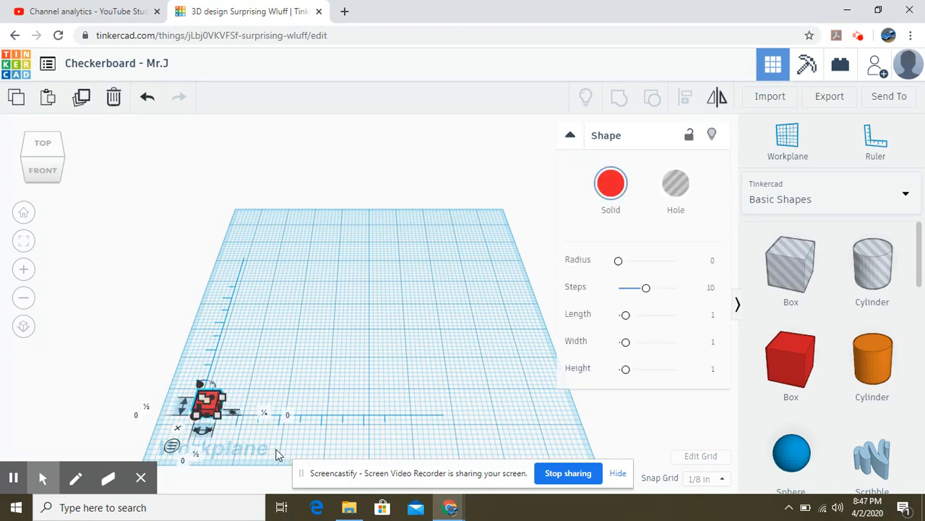
# - Paste two copies of the box, placed at X 1 and 2 inches
pyautogui.click(16, 99)
pyautogui.click(48, 99)
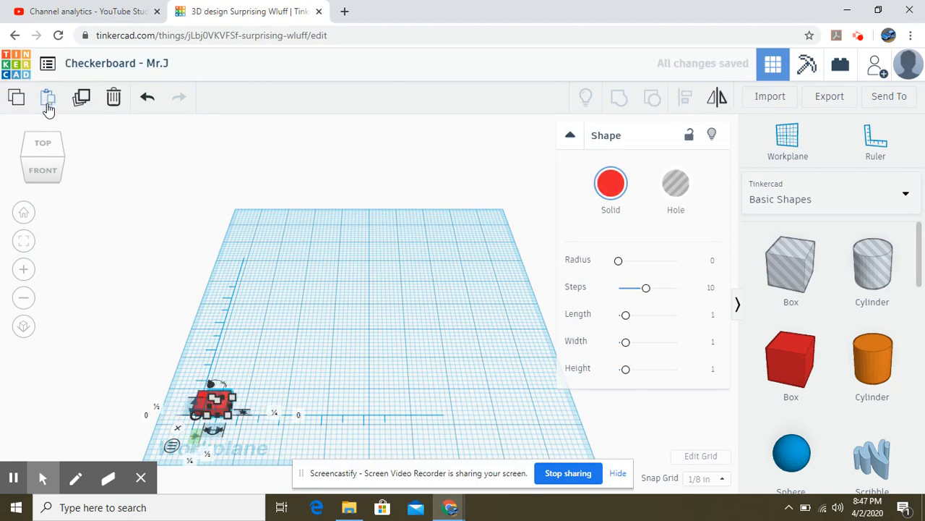
pyautogui.click(189, 463)
pyautogui.write('1')
pyautogui.press('Return')
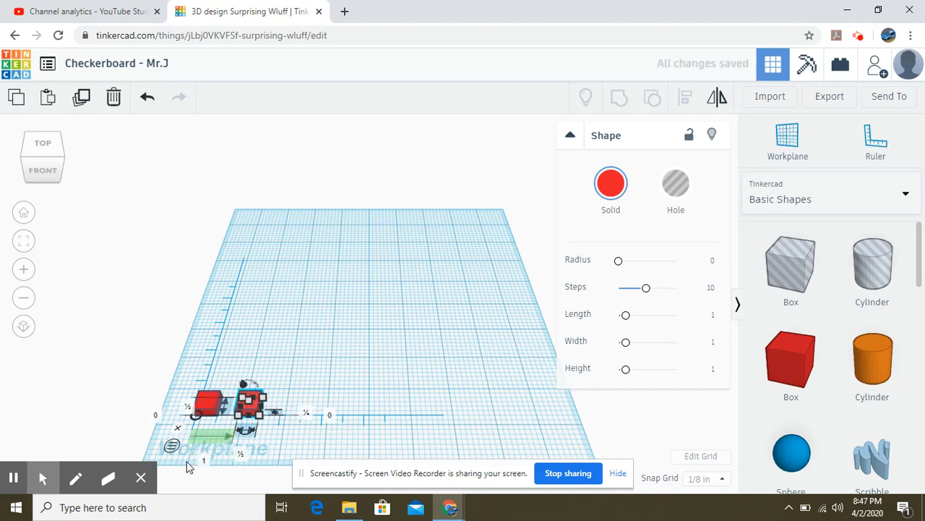
pyautogui.click(45, 103)
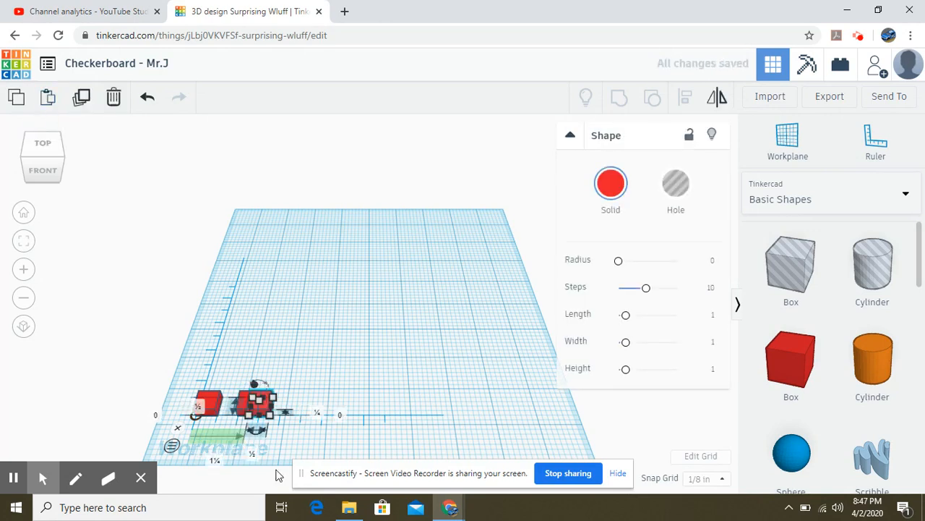
pyautogui.click(214, 462)
pyautogui.write('2')
pyautogui.press('Return')
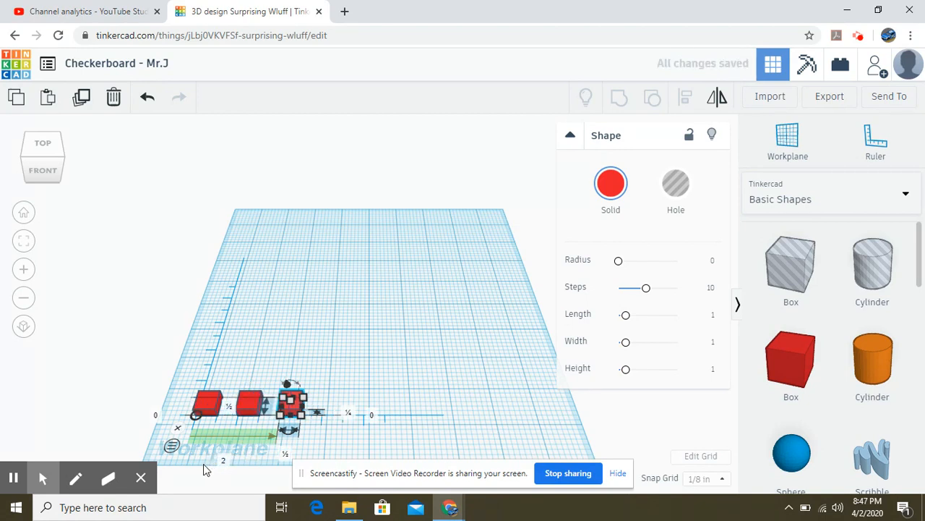
# - Add a fourth box at X 3 inches and marquee-select all four boxes
pyautogui.click(25, 101)
pyautogui.click(47, 100)
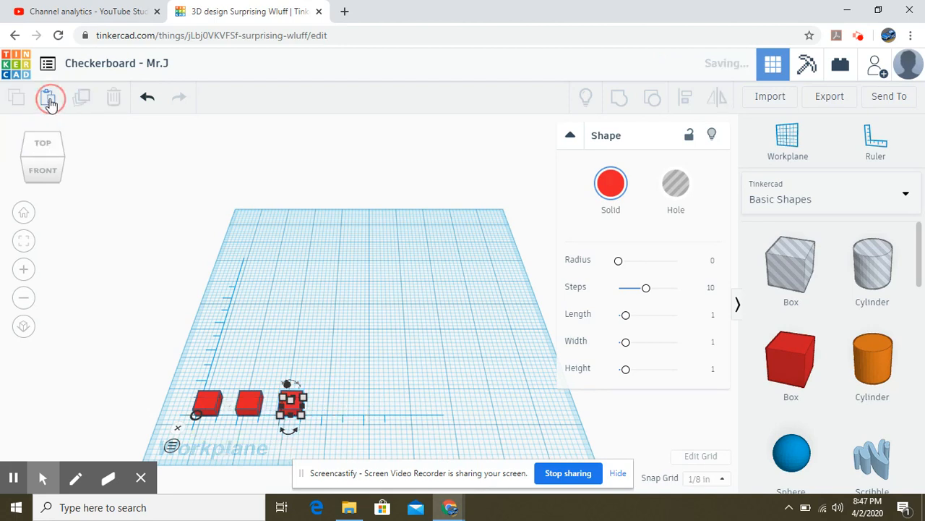
pyautogui.click(236, 461)
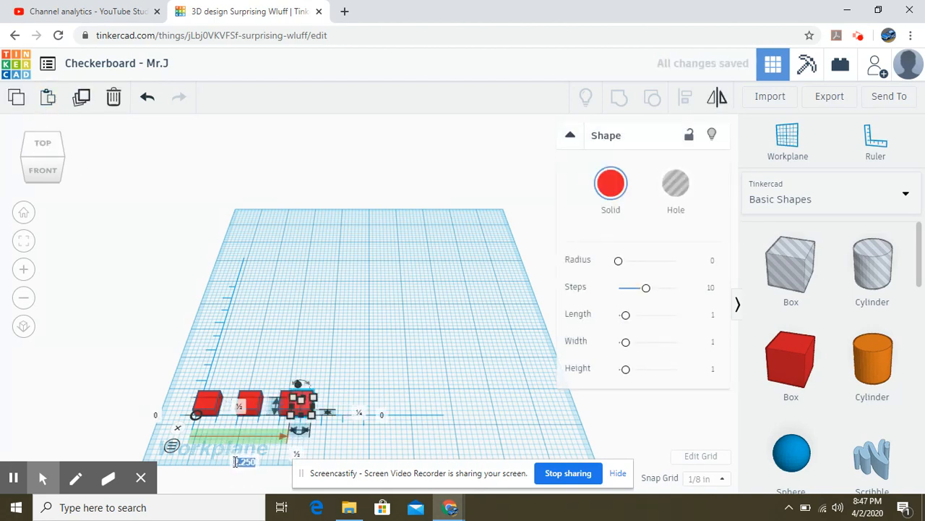
pyautogui.write('3')
pyautogui.press('Return')
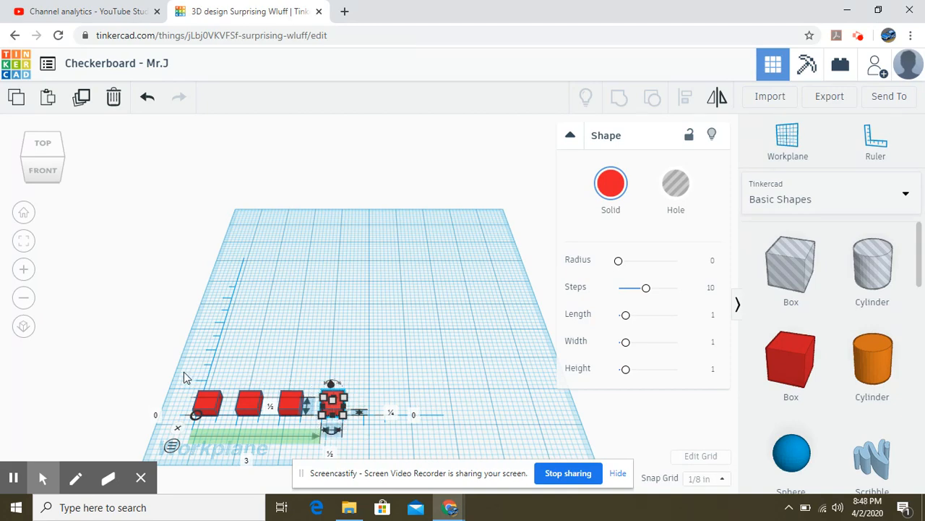
pyautogui.moveTo(191, 389); pyautogui.dragTo(364, 437)
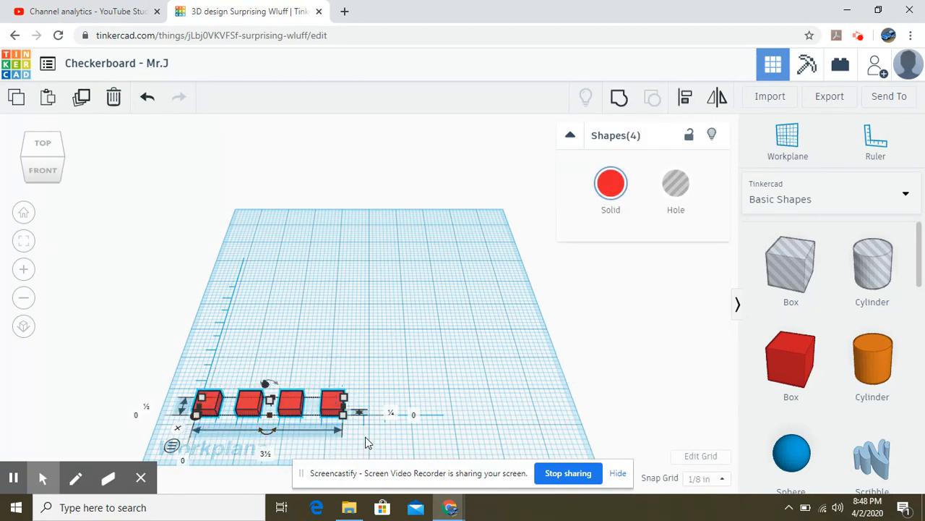
# - Group the four-box row and paste a copy offset 0.5 in along Y and X
pyautogui.click(621, 103)
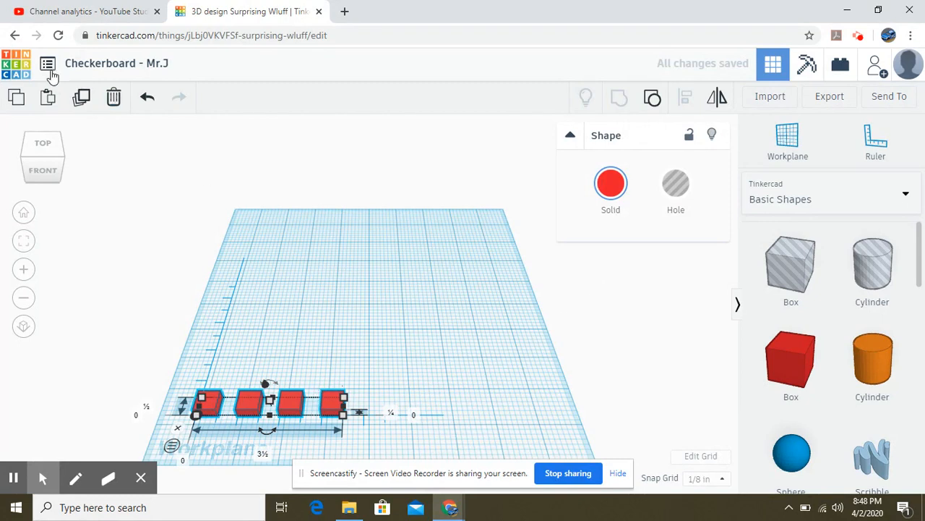
pyautogui.click(17, 104)
pyautogui.click(47, 102)
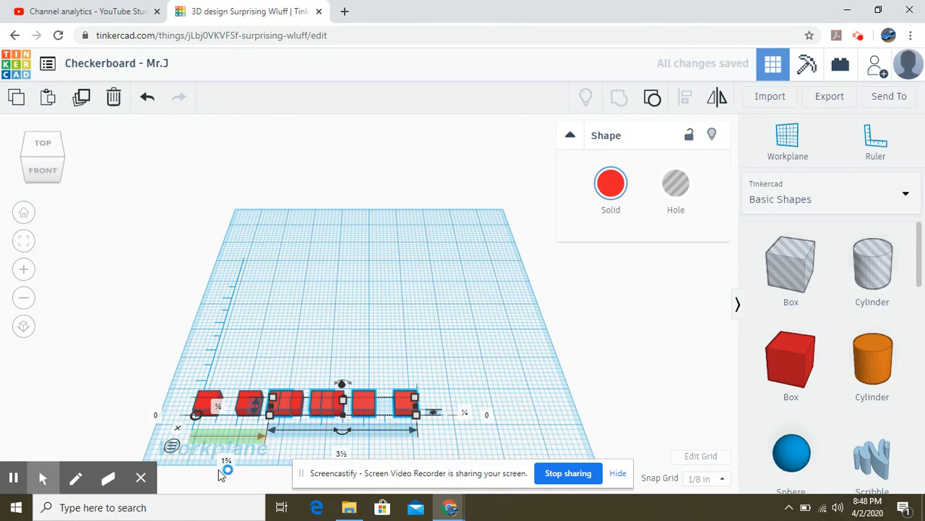
pyautogui.click(156, 417)
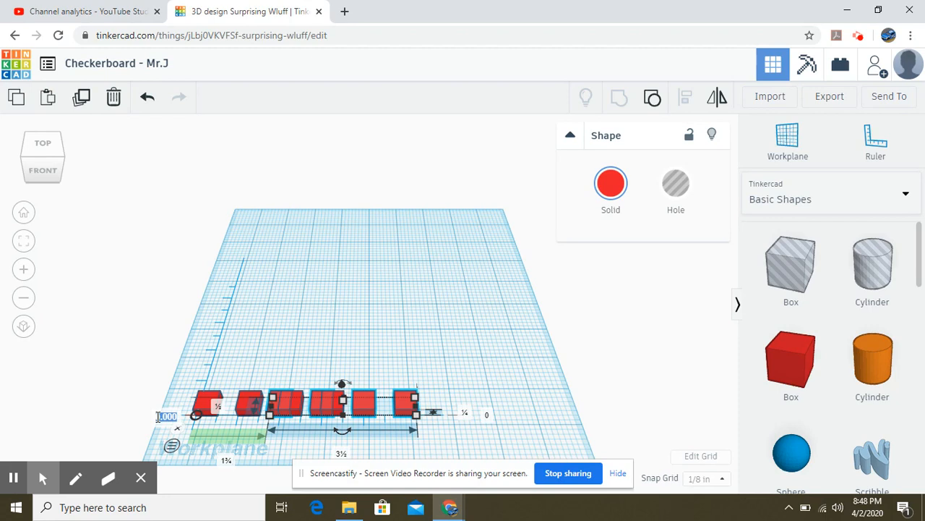
pyautogui.write('.5')
pyautogui.press('Return')
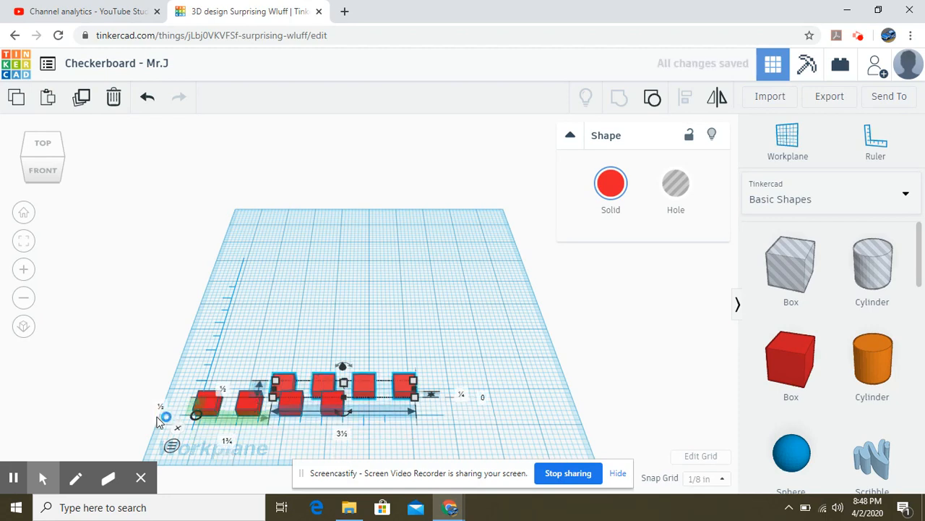
pyautogui.click(225, 446)
pyautogui.write('.5')
pyautogui.press('Return')
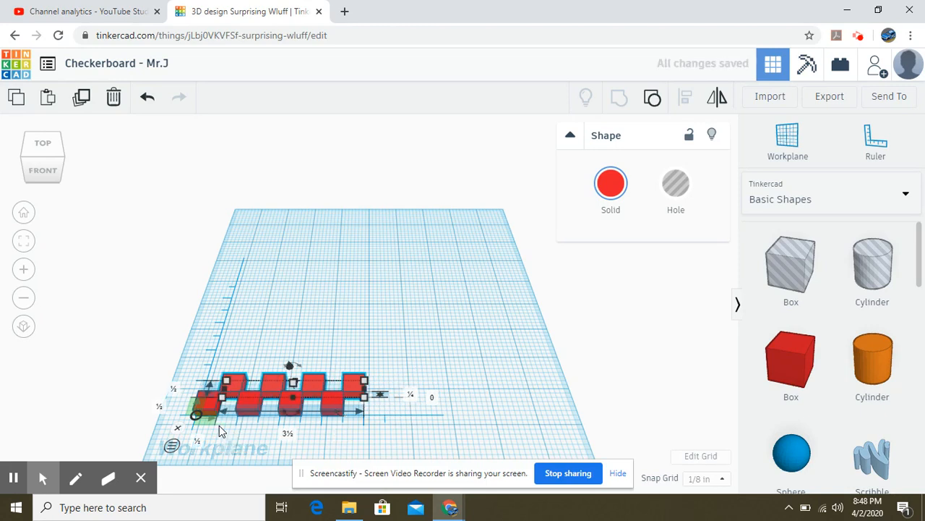